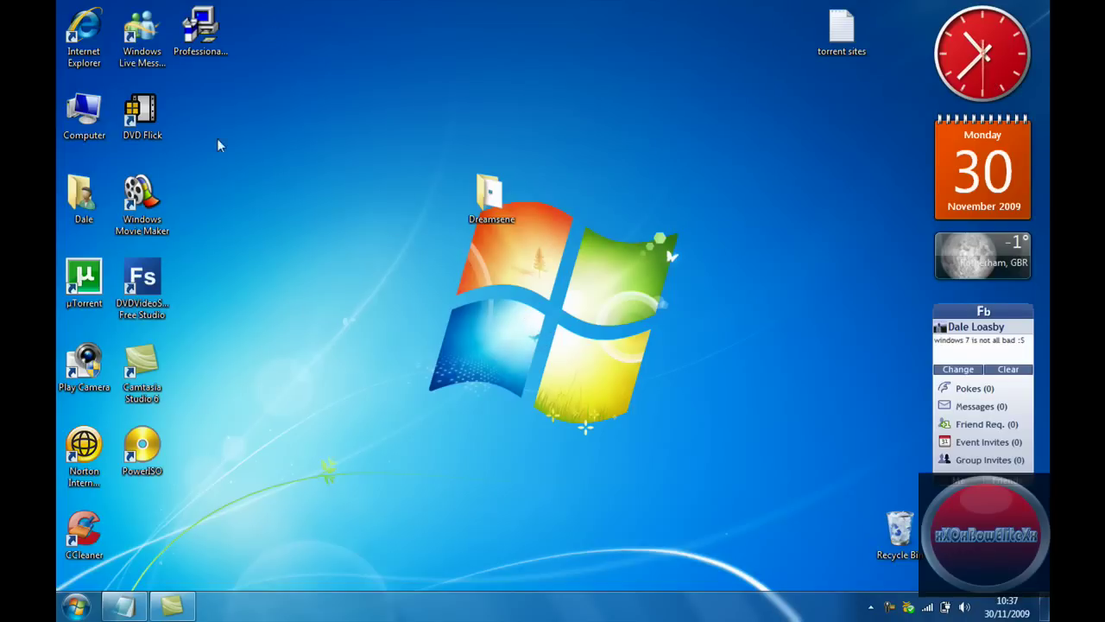
Step: View the computer's system properties from the Computer icon, then close that window
{"action": "right_click", "coordinate": [89, 119]}
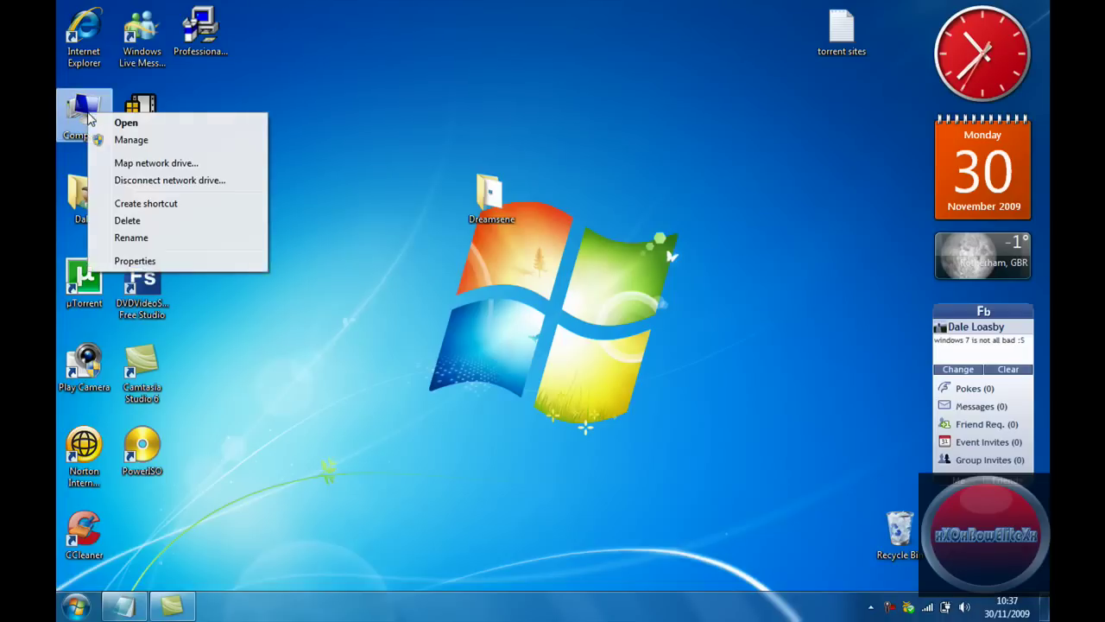
{"action": "left_click", "coordinate": [129, 258]}
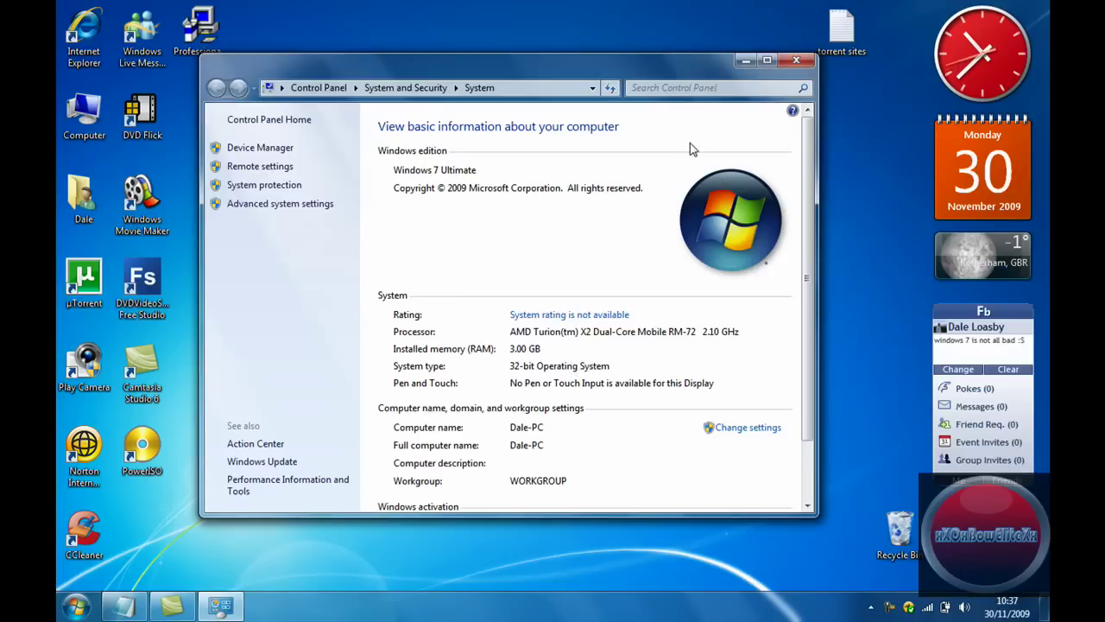
{"action": "left_click", "coordinate": [796, 59]}
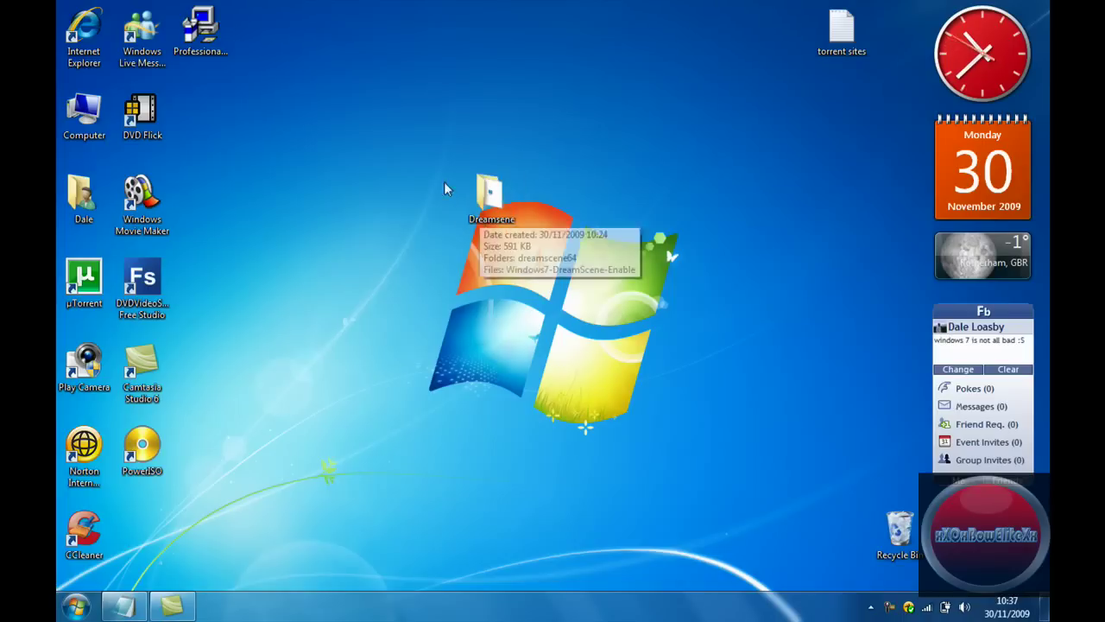
Step: Open the Dreamsene folder and bring up the context menu for Windows7-DreamScene-Enable
{"action": "double_click", "coordinate": [489, 194]}
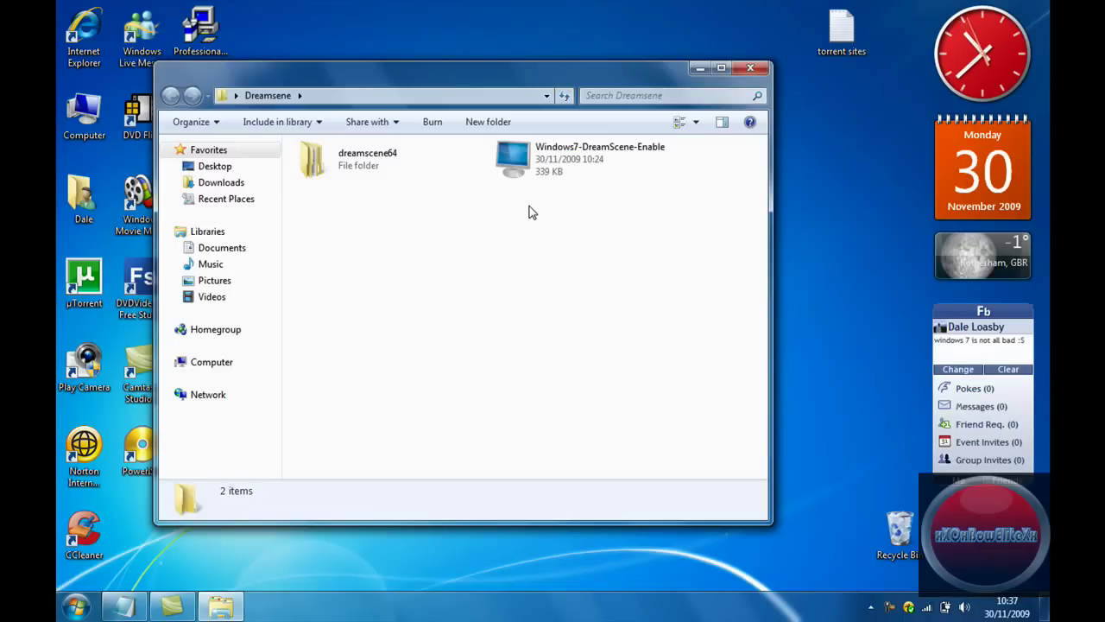
{"action": "left_click", "coordinate": [543, 160]}
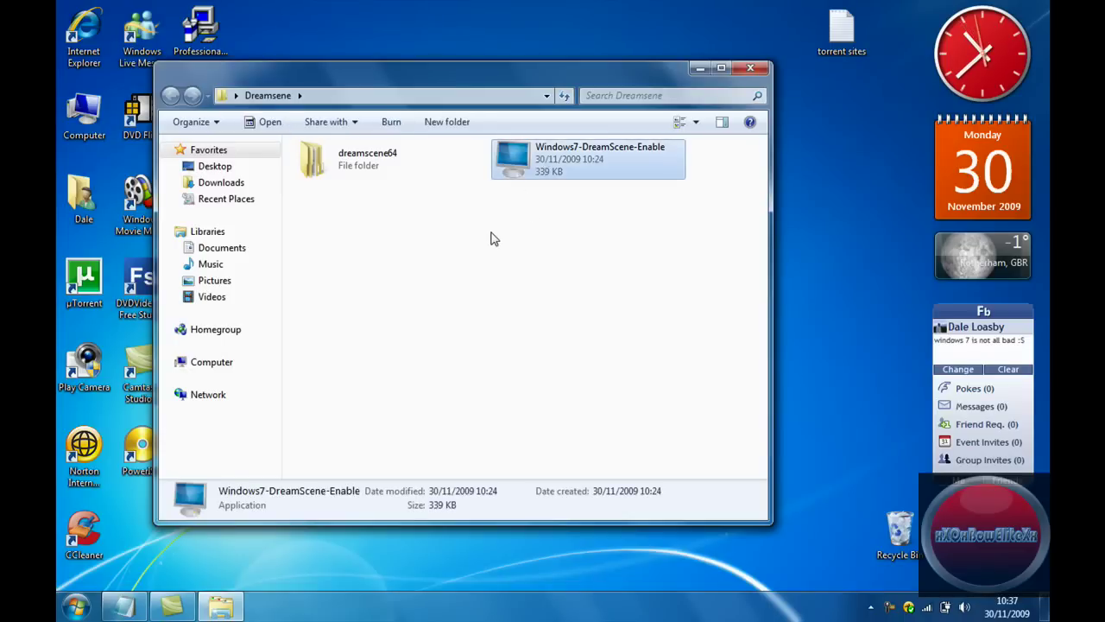
{"action": "left_click", "coordinate": [395, 201]}
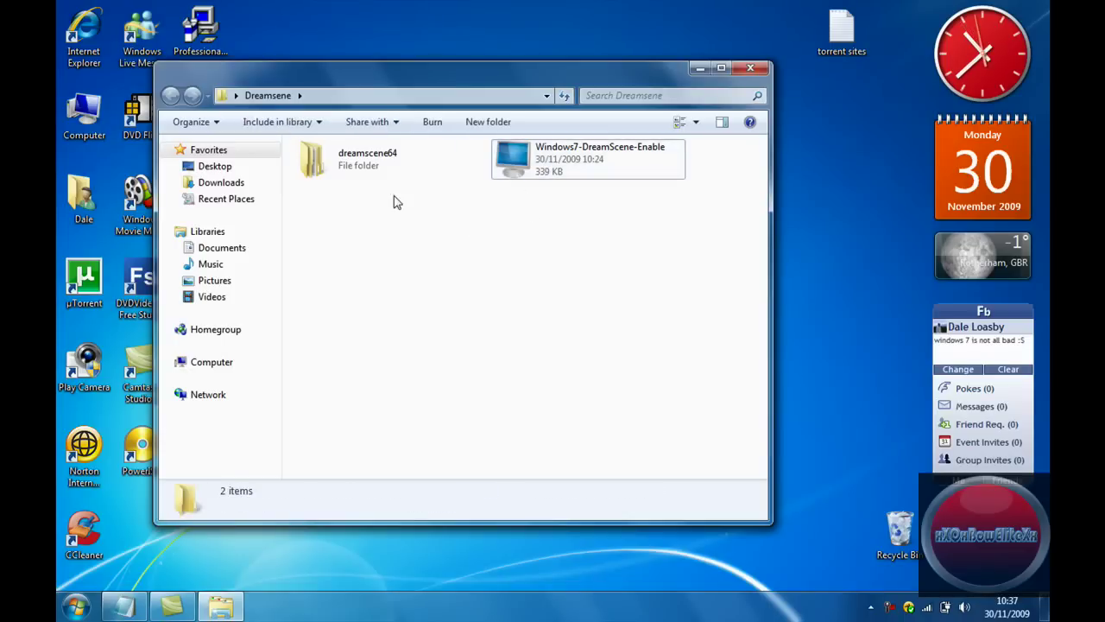
{"action": "right_click", "coordinate": [560, 151]}
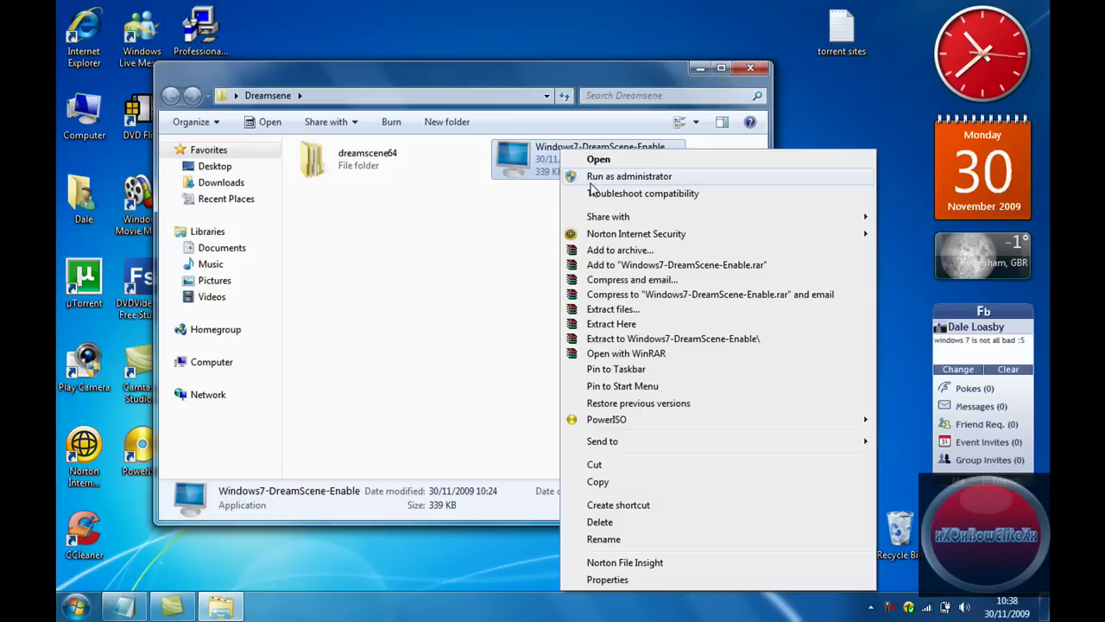
Step: Run Windows7-DreamScene-Enable as administrator, install DreamScene, and close the finished console
{"action": "left_click", "coordinate": [609, 177]}
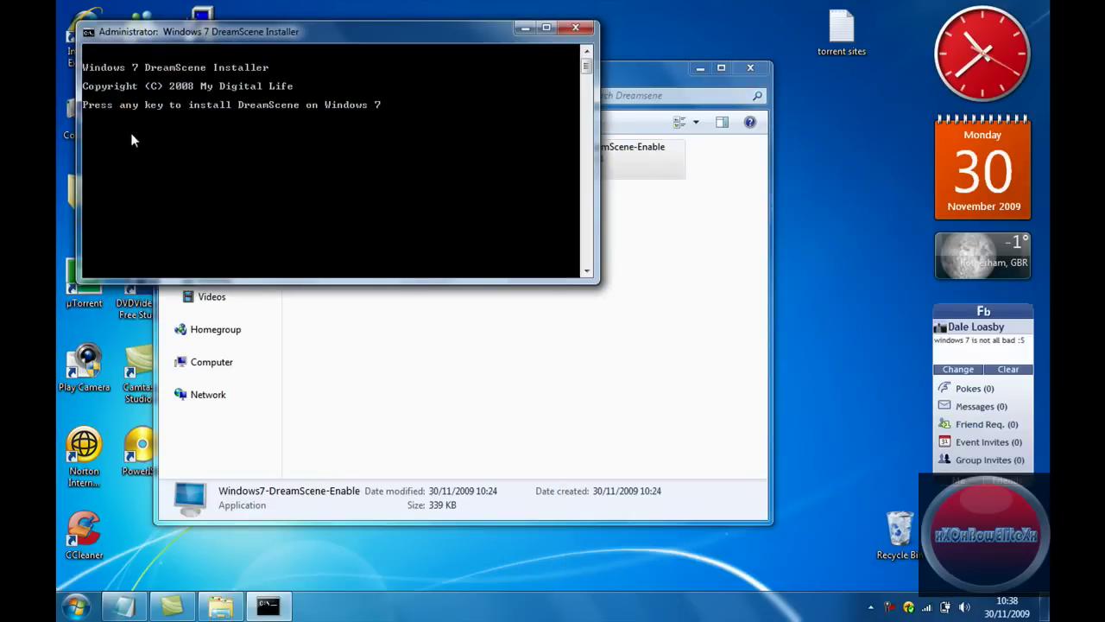
{"action": "key", "text": "Return"}
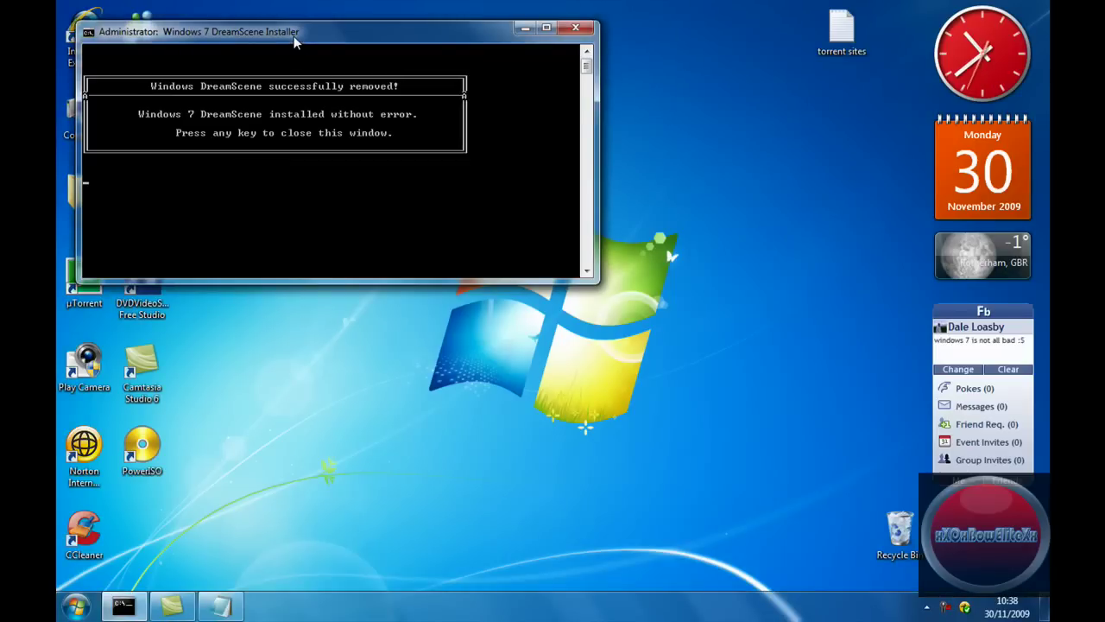
{"action": "key", "text": "Return"}
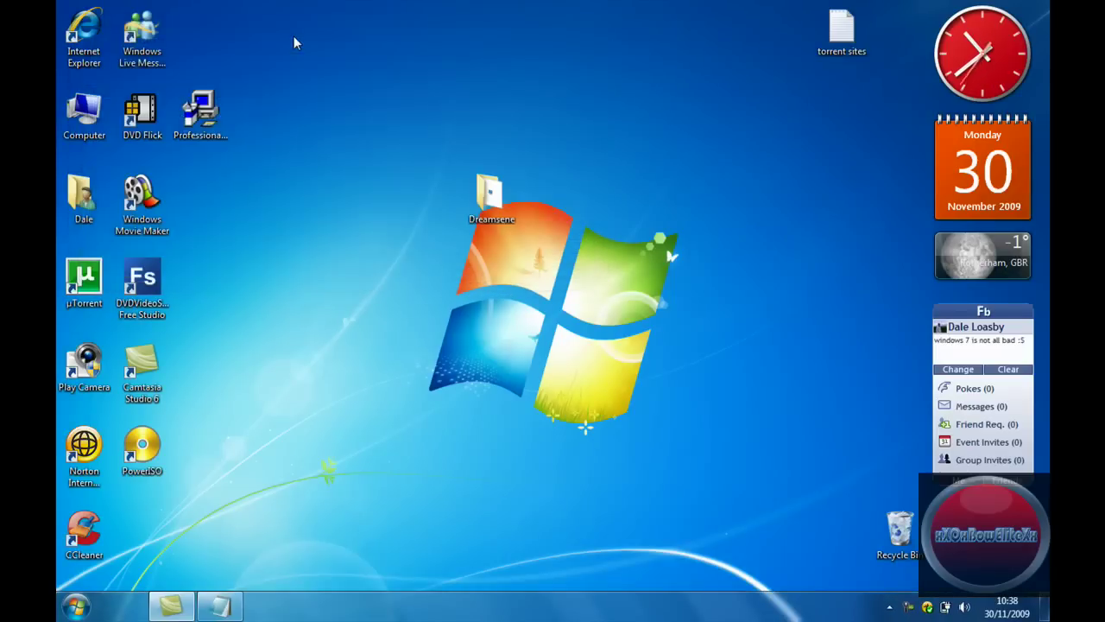
Step: Check the desktop menu for Play DreamScene, then open the Dale user folder
{"action": "right_click", "coordinate": [386, 74]}
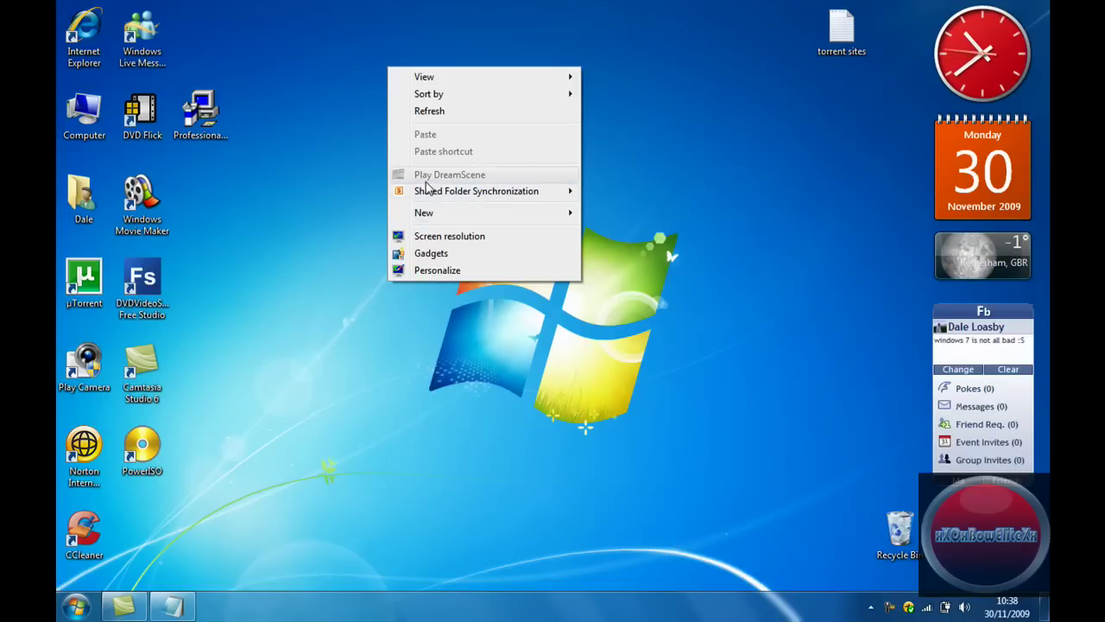
{"action": "left_click", "coordinate": [318, 189]}
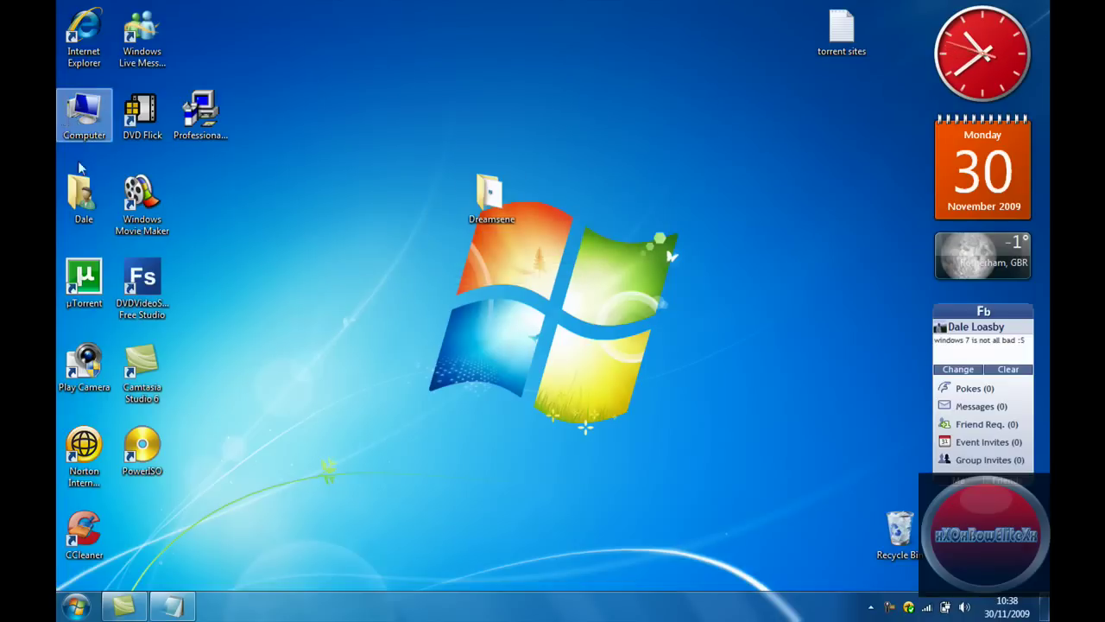
{"action": "double_click", "coordinate": [83, 196]}
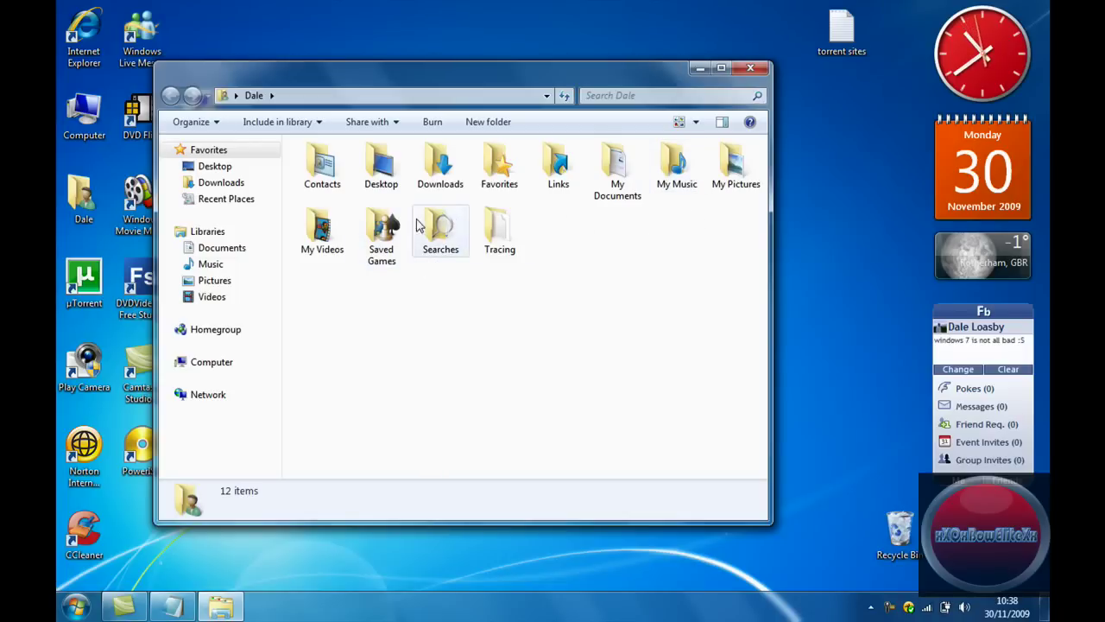
Step: Set the intro video in My Videos as the desktop background and close Explorer
{"action": "double_click", "coordinate": [322, 231]}
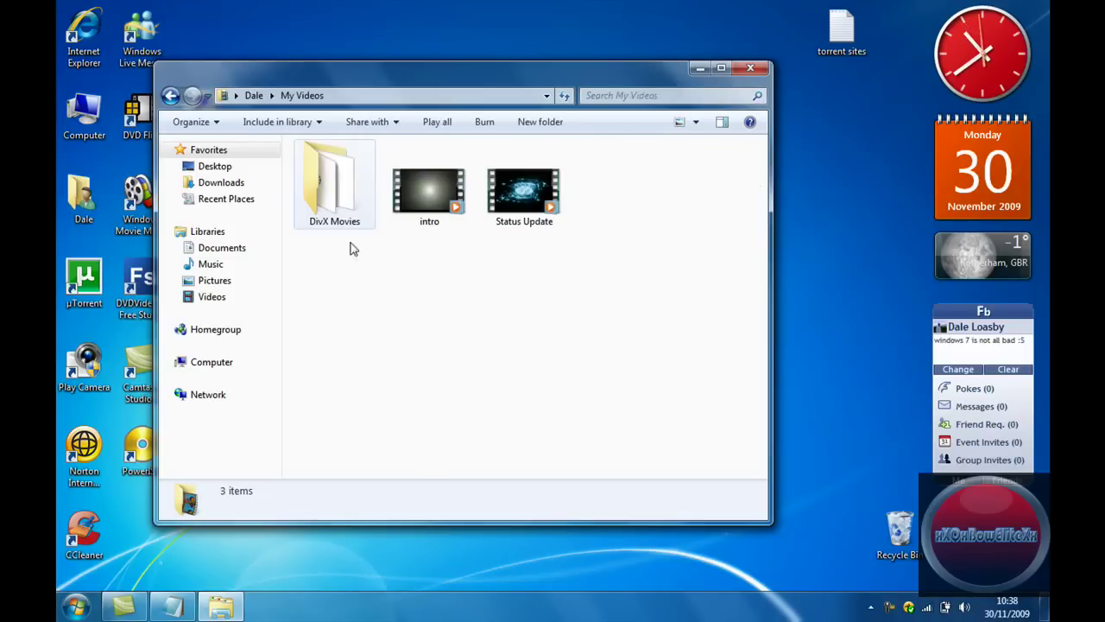
{"action": "left_click", "coordinate": [421, 190]}
{"action": "right_click", "coordinate": [424, 183]}
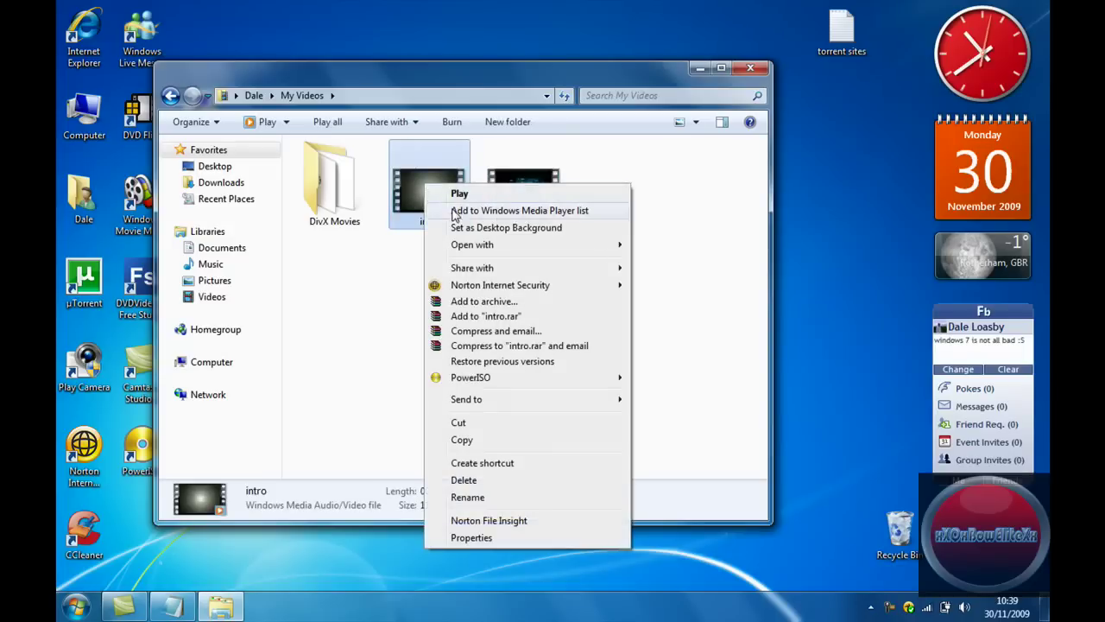
{"action": "left_click", "coordinate": [470, 228]}
{"action": "left_click", "coordinate": [510, 306]}
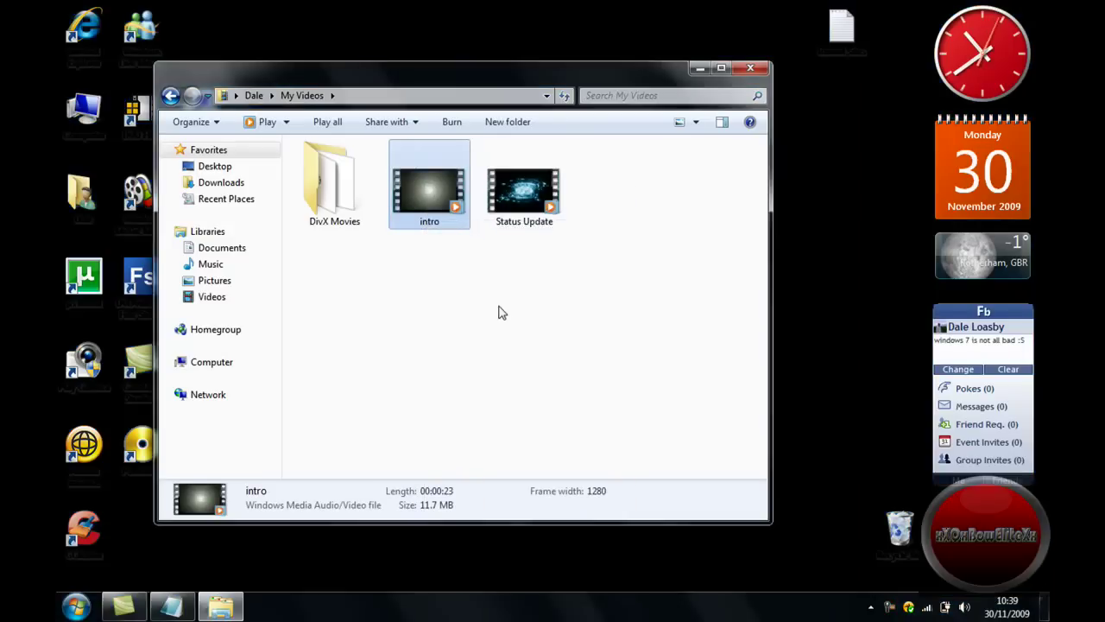
{"action": "left_click", "coordinate": [748, 69]}
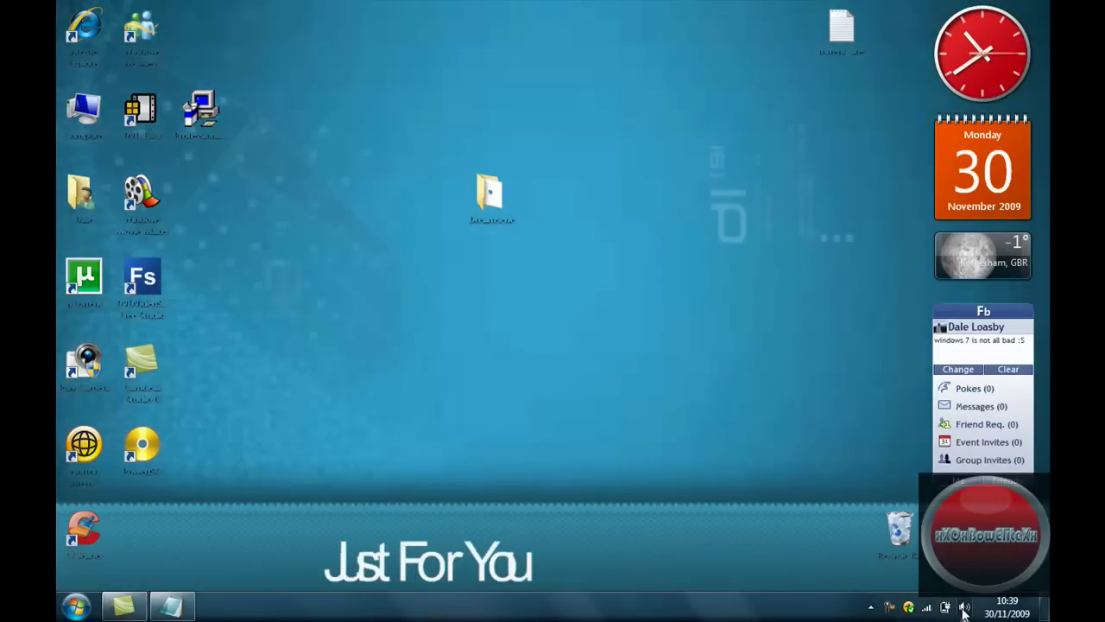
Step: Raise Windows DreamScene to full volume in the Volume Mixer, then close the mixer
{"action": "left_click", "coordinate": [965, 607]}
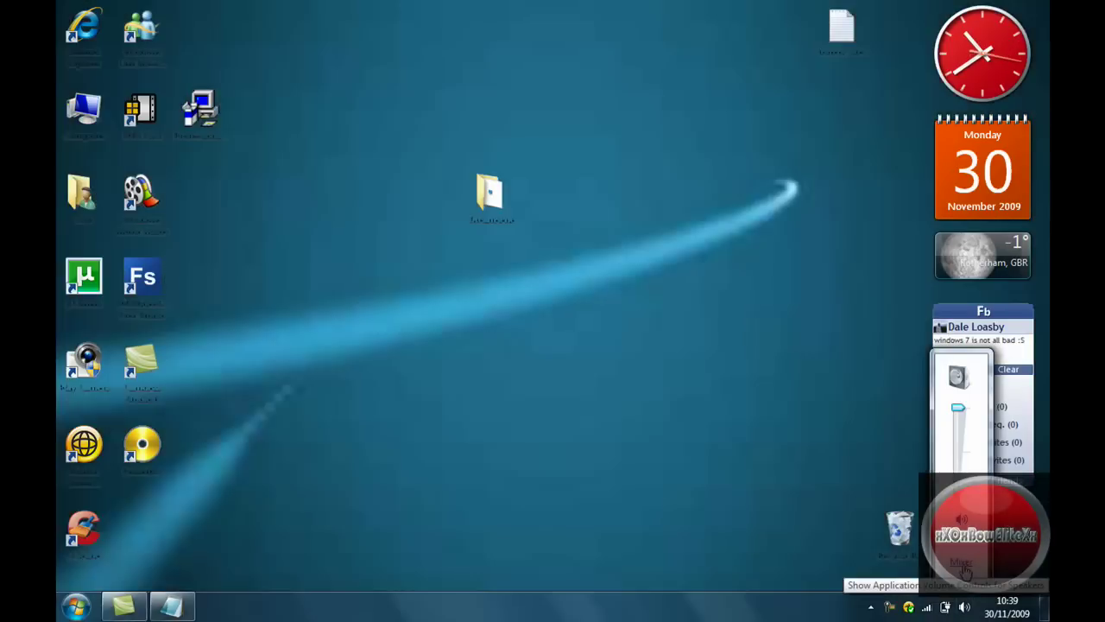
{"action": "left_click", "coordinate": [967, 574]}
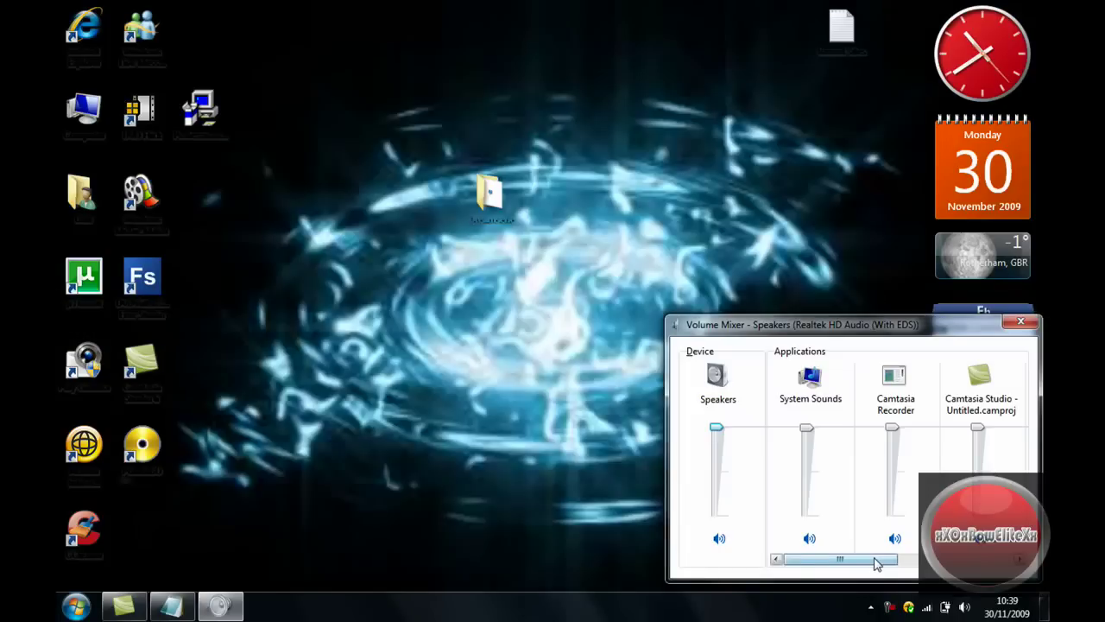
{"action": "left_click_drag", "start_coordinate": [878, 560], "coordinate": [993, 563]}
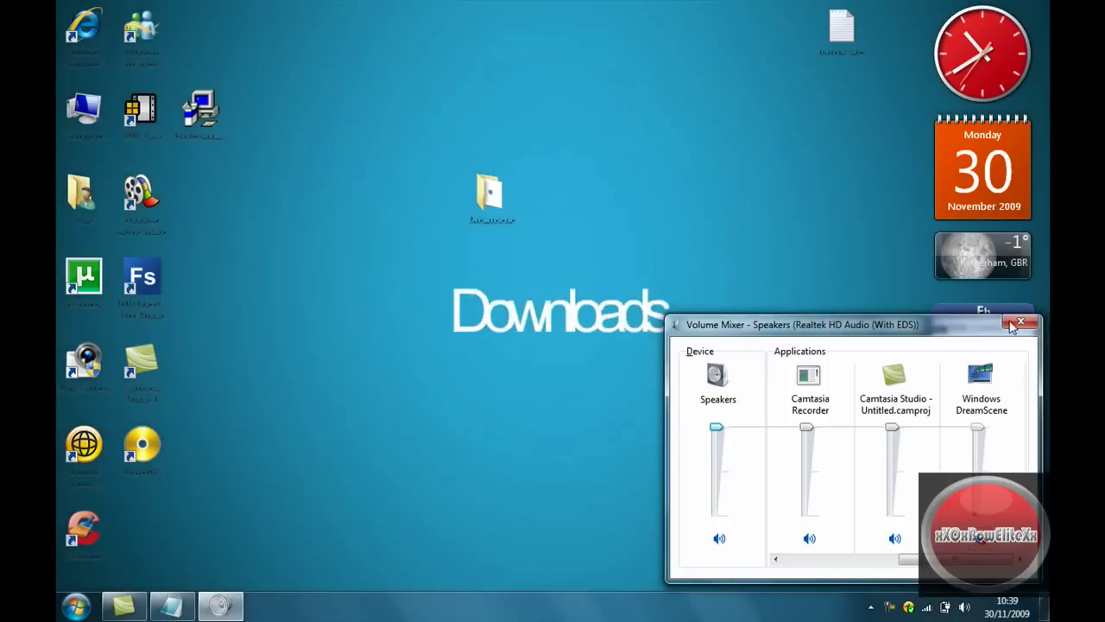
{"action": "left_click", "coordinate": [1017, 323]}
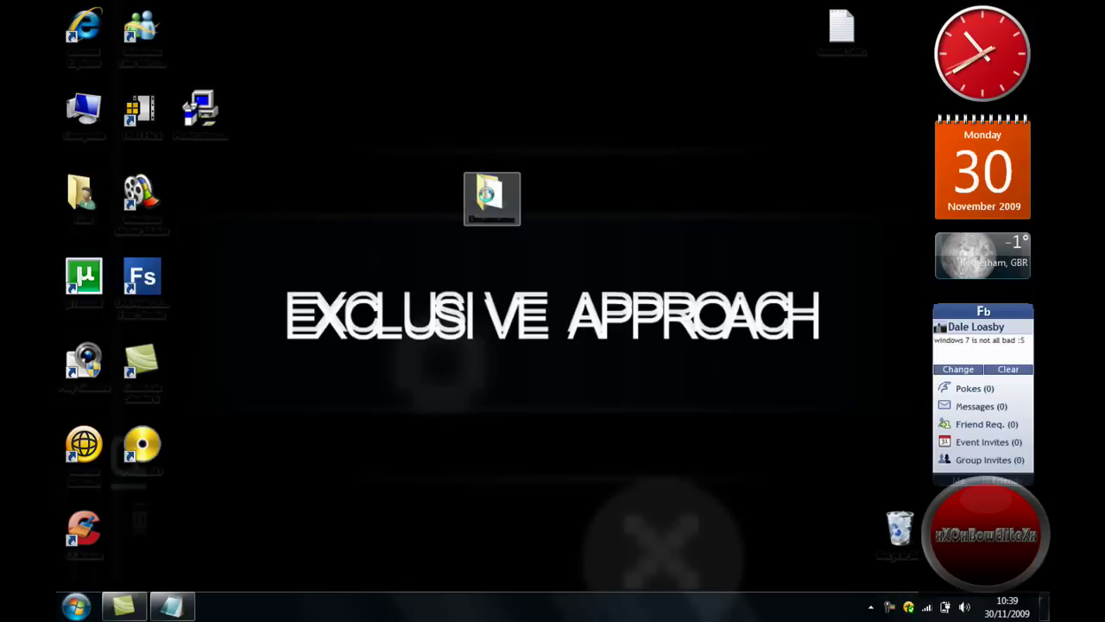
Step: Open Dreamsene > dreamscene64 > Windows DreamScenes for Windows 7 (64-bit) folder
{"action": "double_click", "coordinate": [488, 195]}
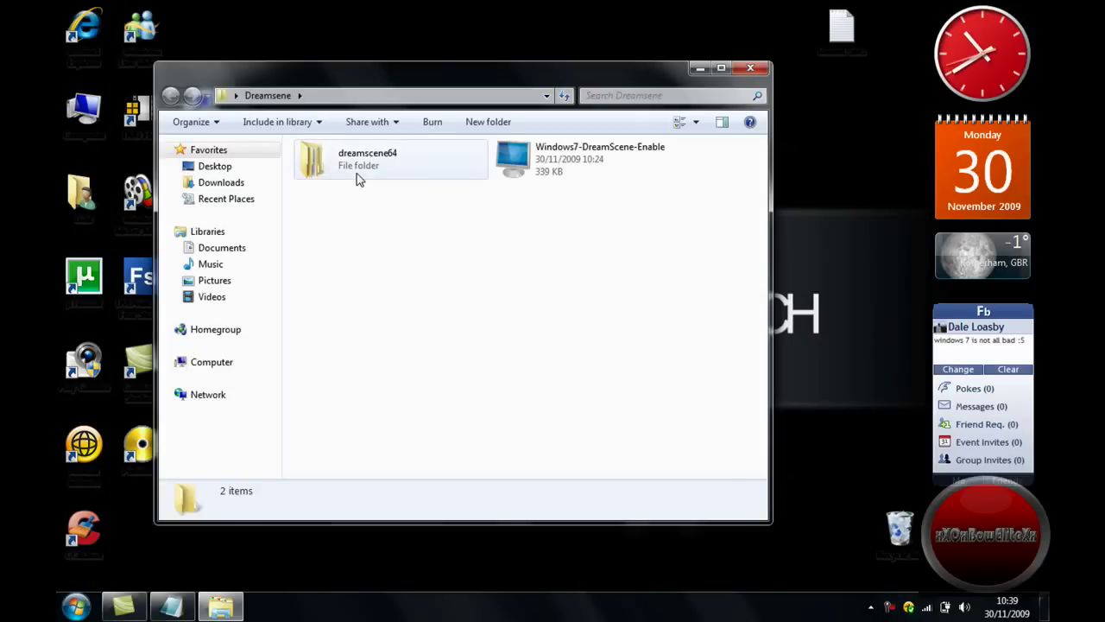
{"action": "double_click", "coordinate": [361, 170]}
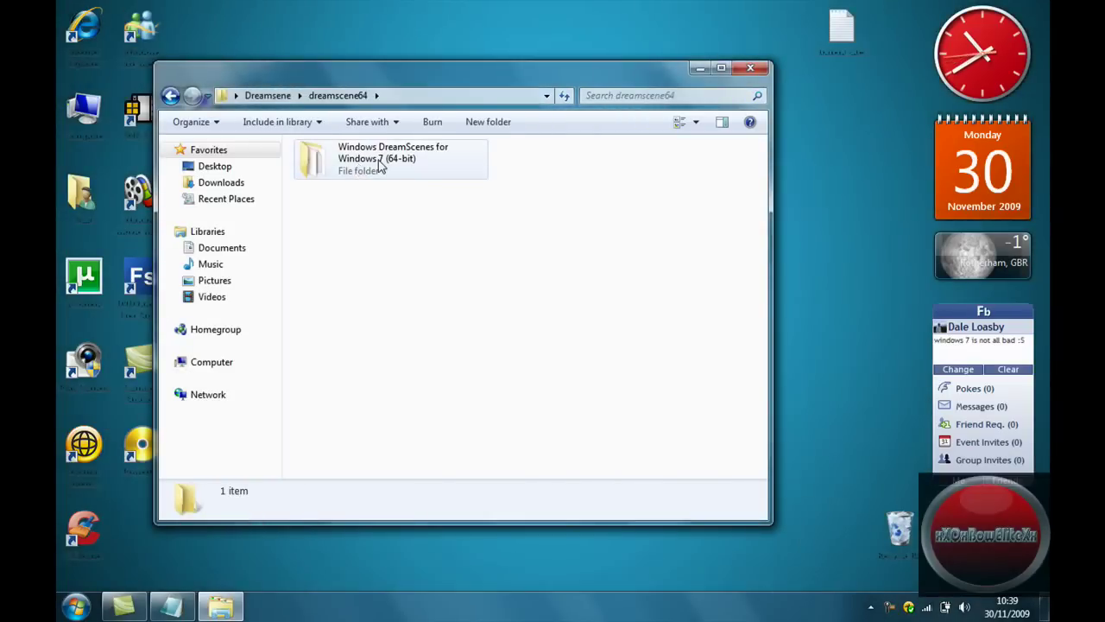
{"action": "double_click", "coordinate": [376, 169]}
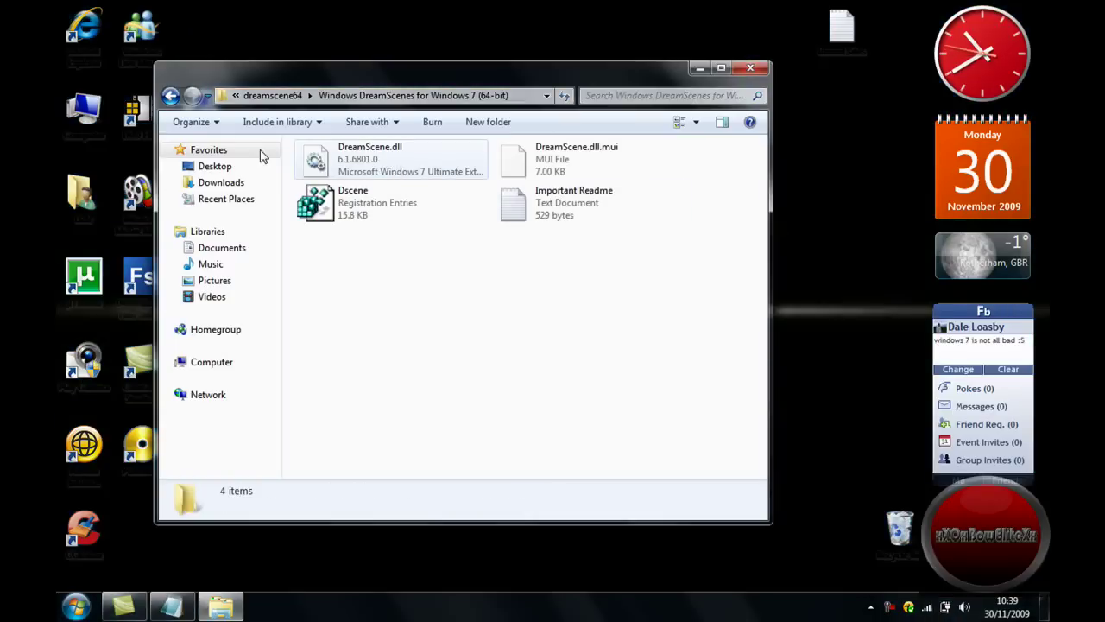
Step: Open C:\Windows\System32 in a second window and move it beside the DreamScenes folder
{"action": "double_click", "coordinate": [84, 108]}
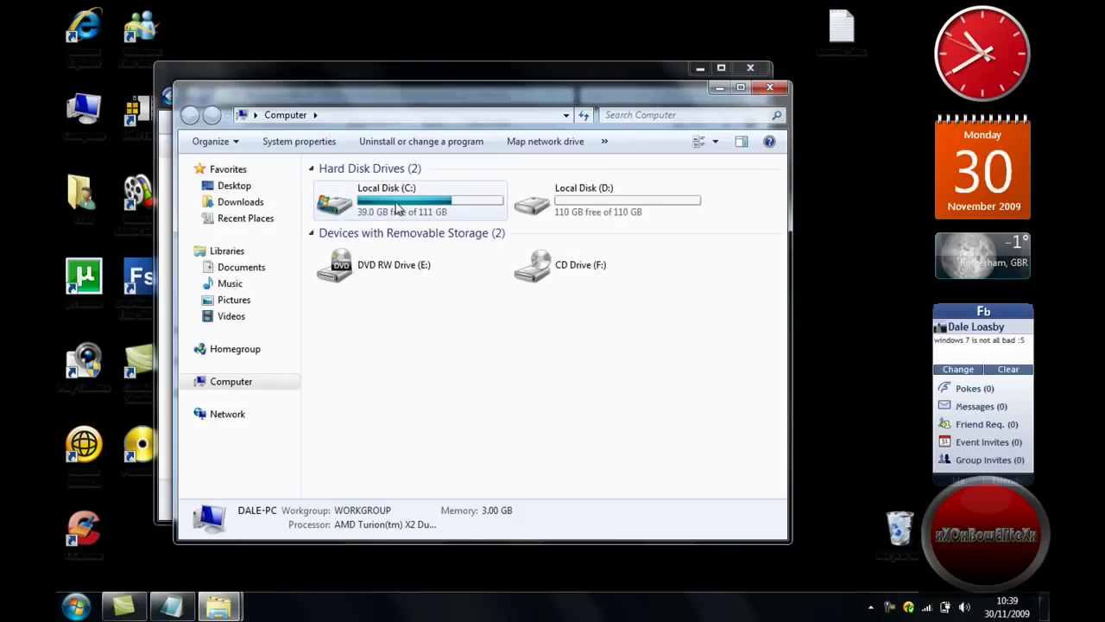
{"action": "double_click", "coordinate": [397, 209]}
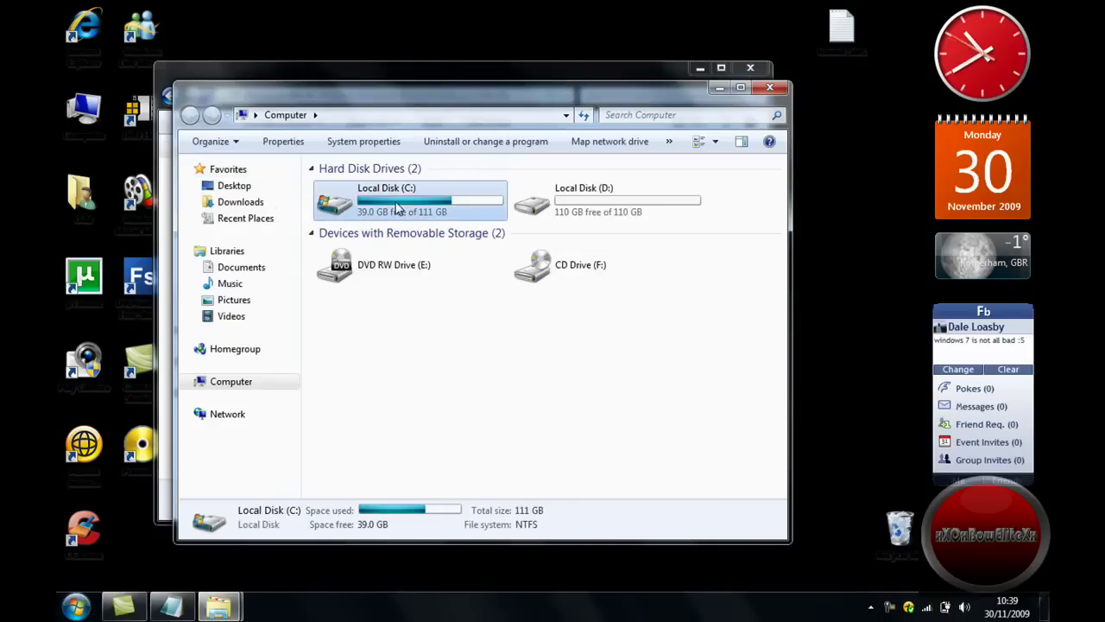
{"action": "double_click", "coordinate": [566, 224]}
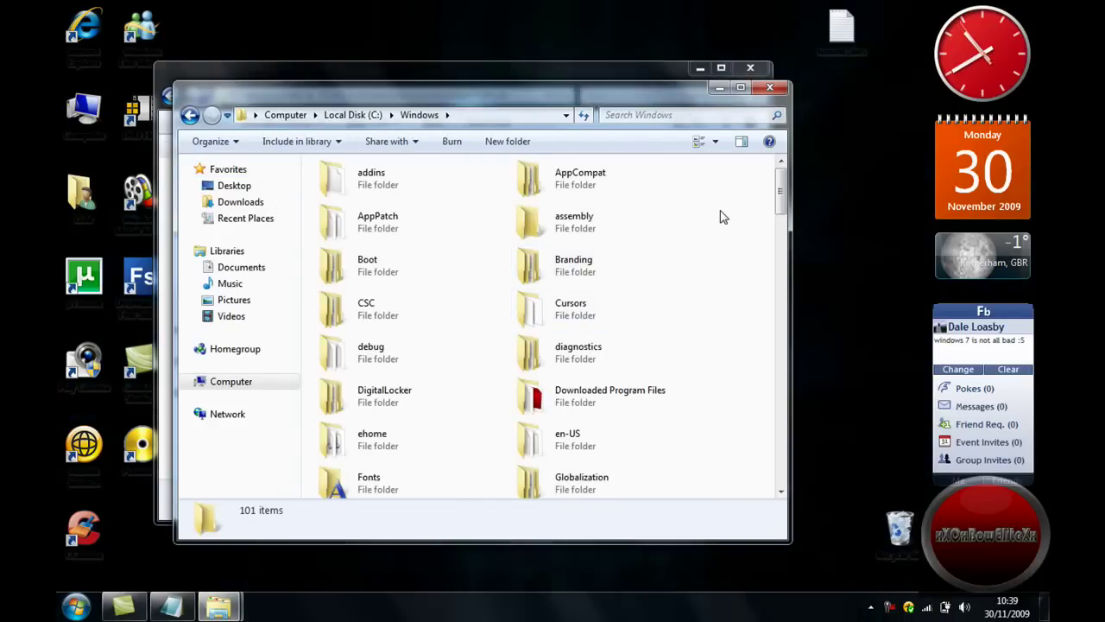
{"action": "left_click_drag", "start_coordinate": [780, 197], "coordinate": [780, 290]}
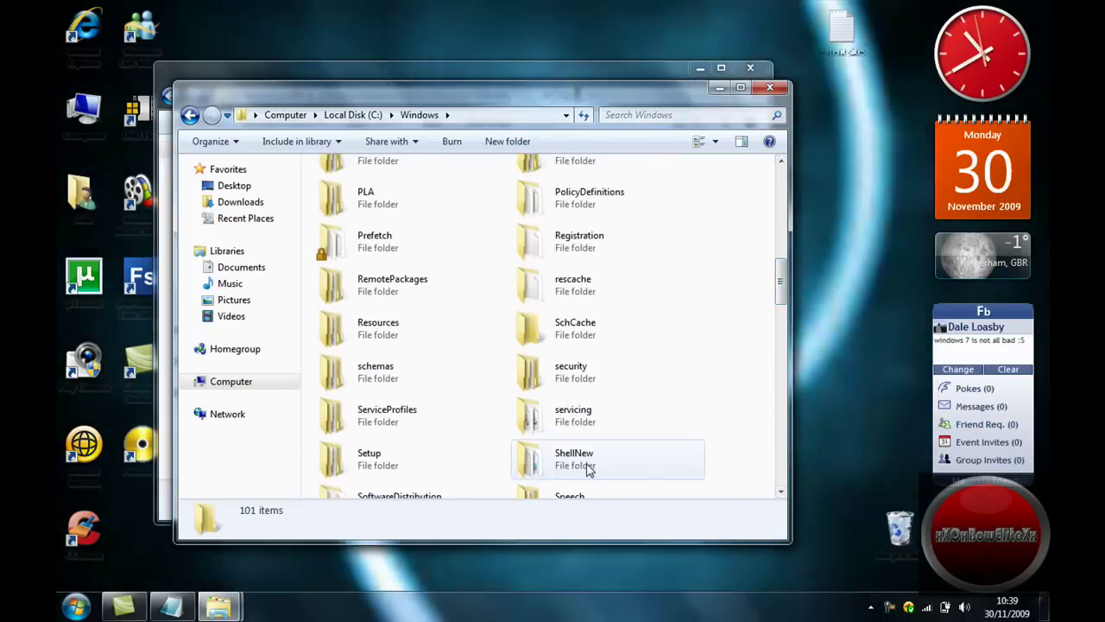
{"action": "scroll", "coordinate": [587, 457], "scroll_direction": "down", "scroll_amount": 2}
{"action": "left_click", "coordinate": [572, 429]}
{"action": "double_click", "coordinate": [572, 429]}
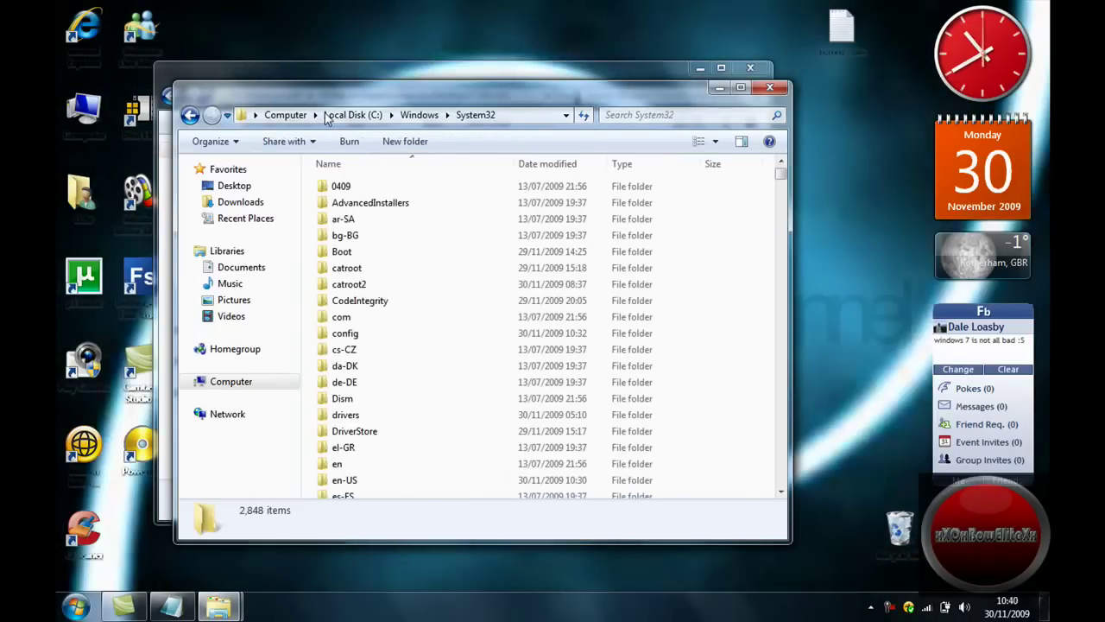
{"action": "left_click_drag", "start_coordinate": [285, 88], "coordinate": [378, 170]}
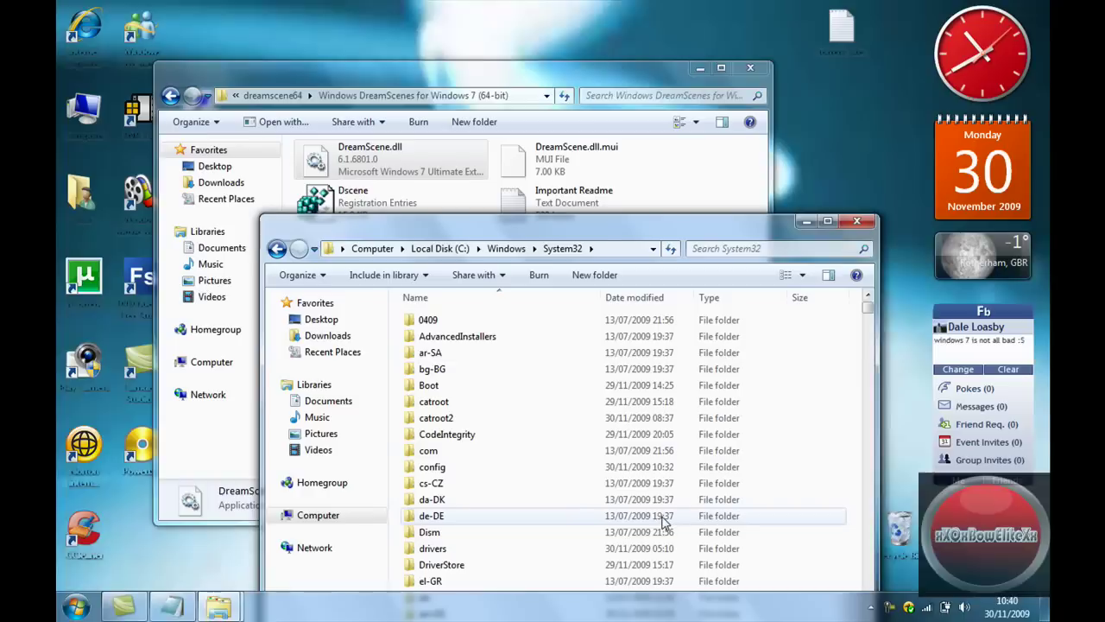
Step: Copy DreamScene.dll.mui into System32's en-US folder, then close the en-US window
{"action": "scroll", "coordinate": [642, 523], "scroll_direction": "down", "scroll_amount": 1}
{"action": "scroll", "coordinate": [643, 523], "scroll_direction": "down", "scroll_amount": 3}
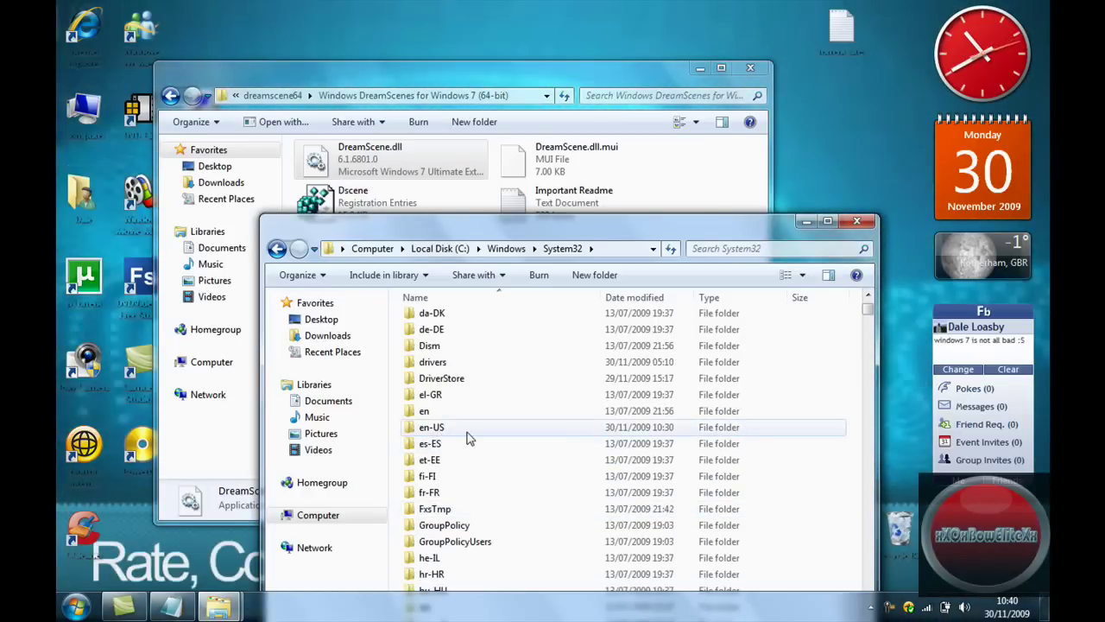
{"action": "double_click", "coordinate": [449, 429]}
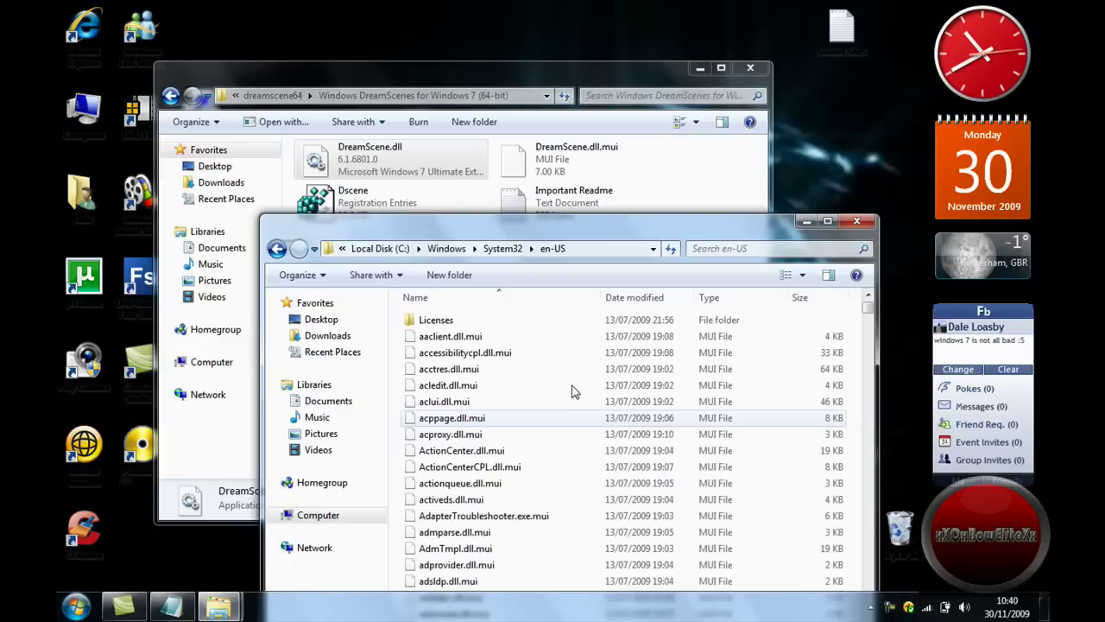
{"action": "left_click", "coordinate": [720, 156]}
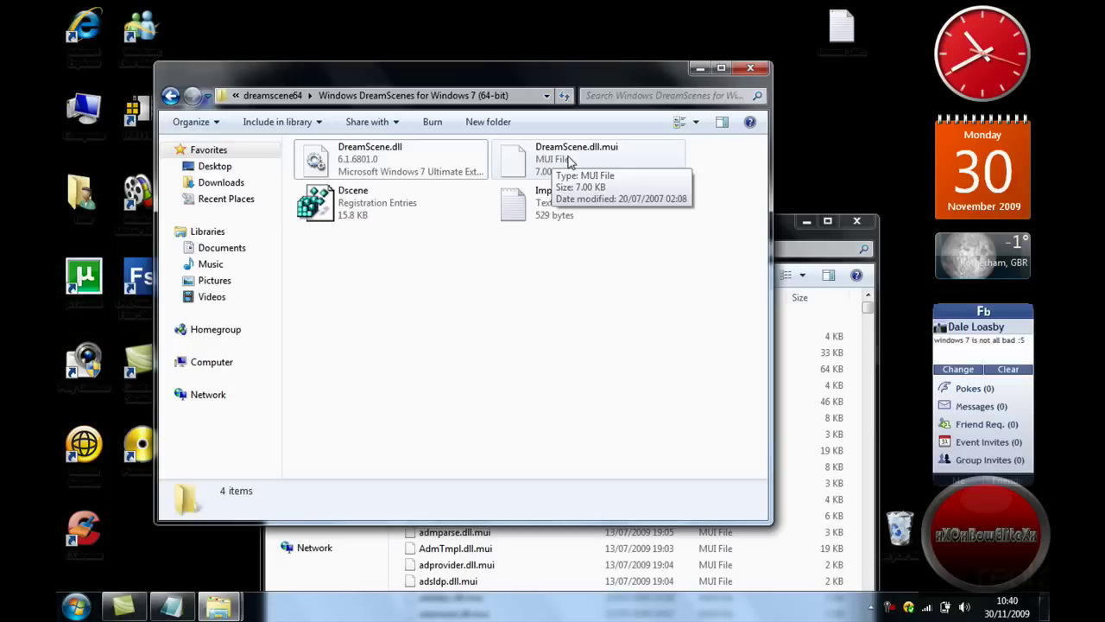
{"action": "left_click_drag", "start_coordinate": [605, 232], "coordinate": [763, 224]}
{"action": "left_click", "coordinate": [785, 221]}
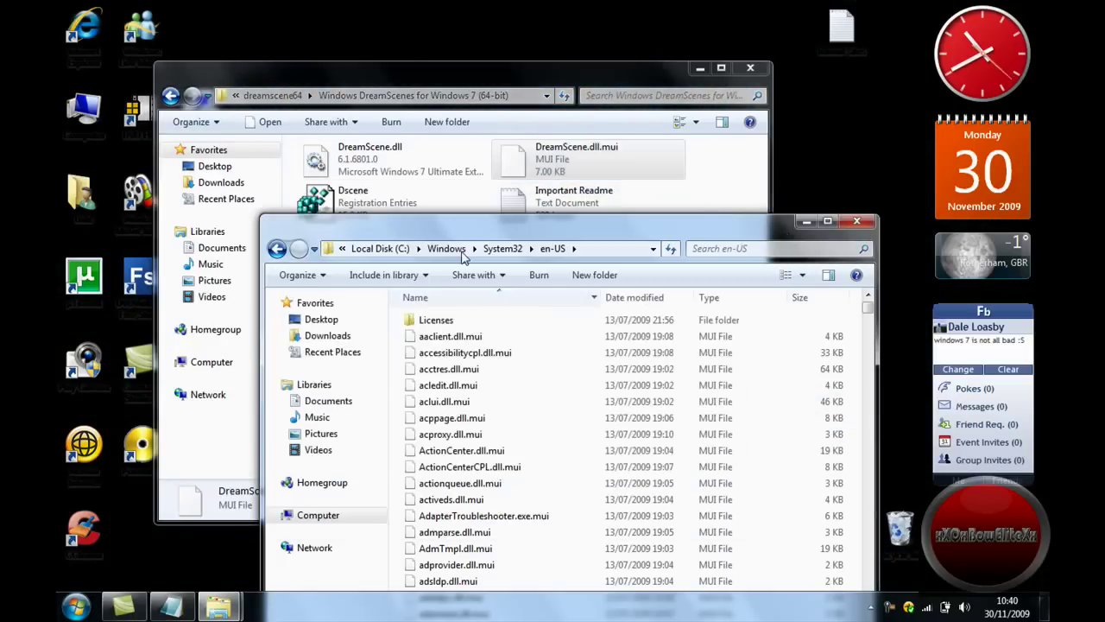
{"action": "left_click", "coordinate": [858, 220]}
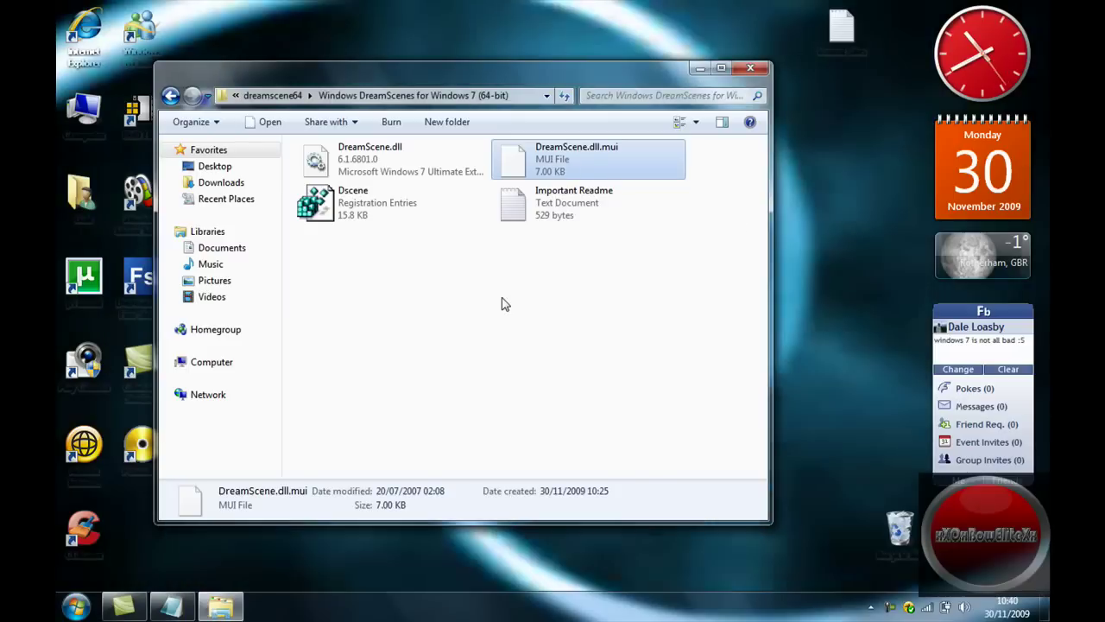
{"action": "left_click", "coordinate": [291, 248]}
{"action": "mouse_move", "coordinate": [358, 207]}
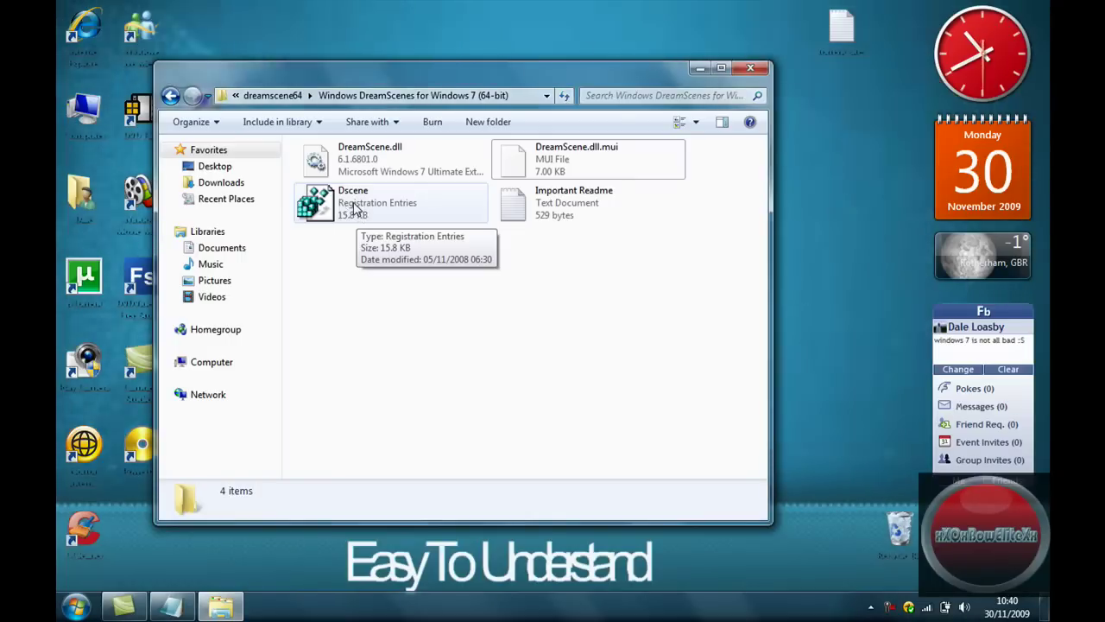
Step: Open Dscene.reg and answer No to the Registry Editor merge warning
{"action": "double_click", "coordinate": [350, 205]}
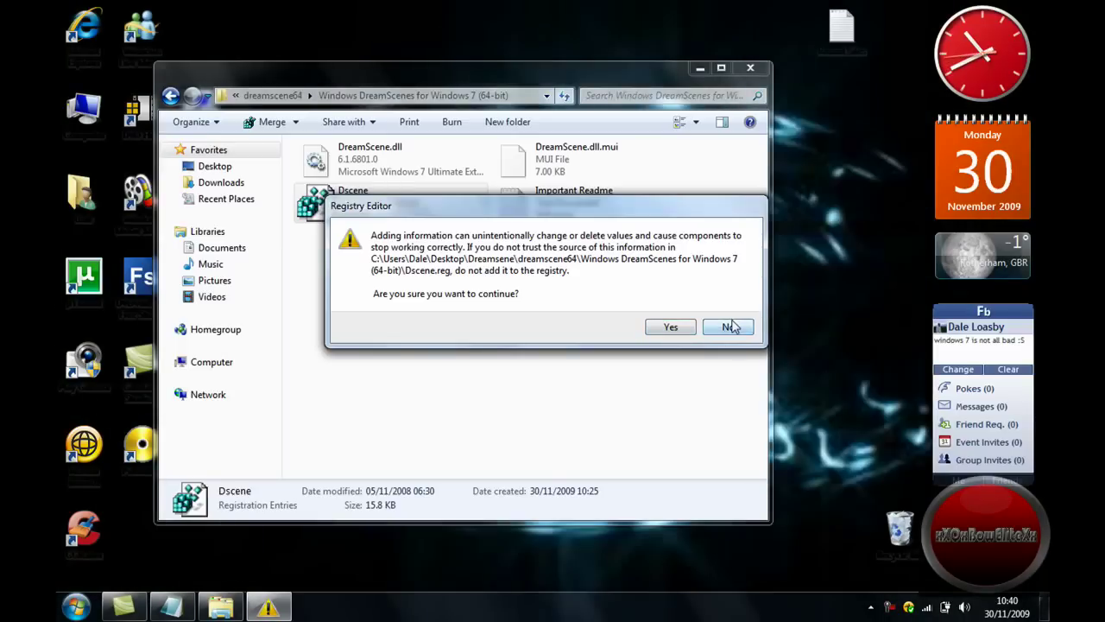
{"action": "left_click", "coordinate": [728, 328]}
{"action": "key", "text": "alt+F4"}
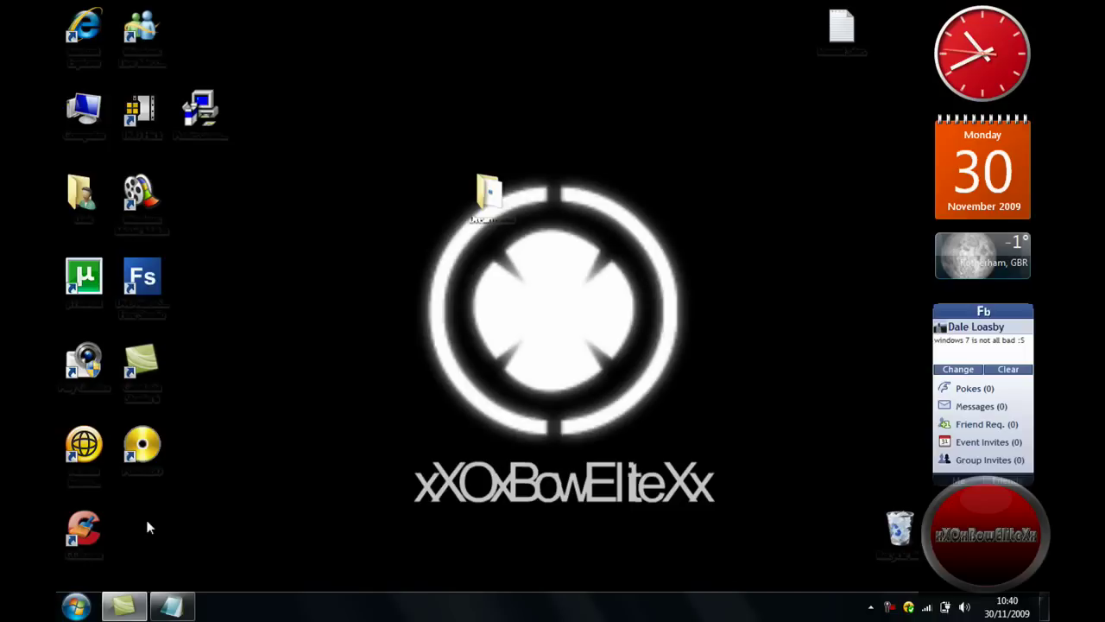